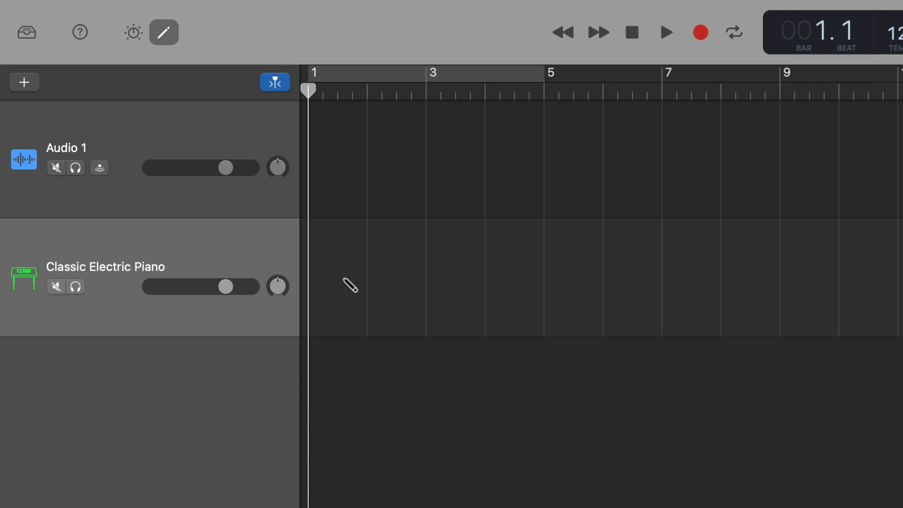
Create a MIDI region at bar 1 on the Classic Electric Piano track and extend it to bar 5.
left_click(343, 279, "super")
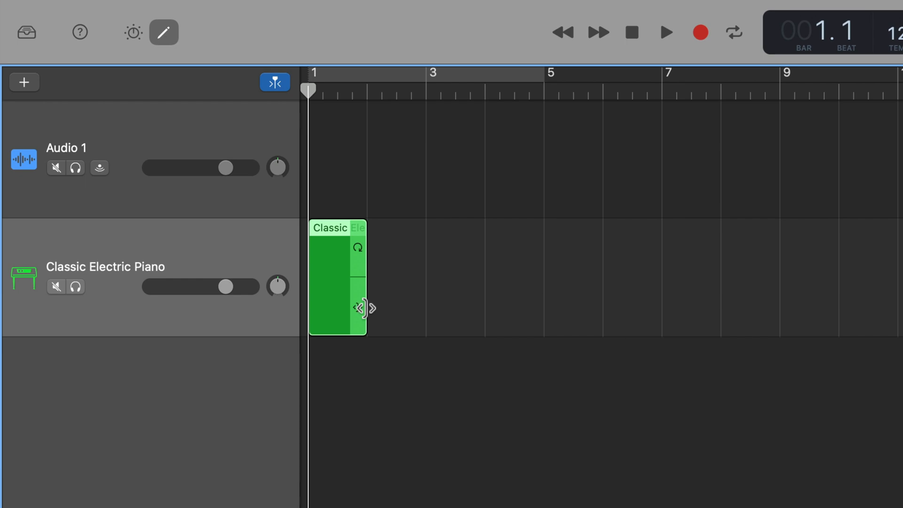
left_click_drag(364, 308, 535, 311)
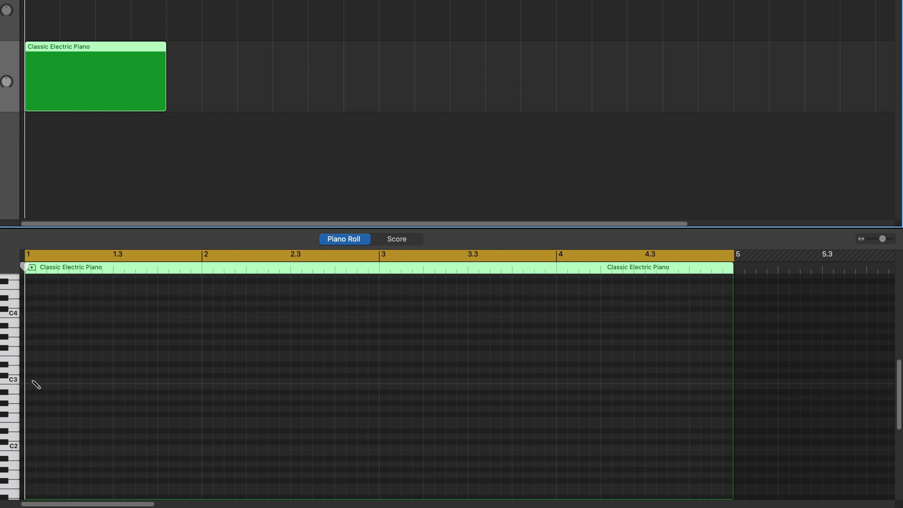
Add a C3 note at the start of the region and lengthen it to one beat.
left_click(31, 381)
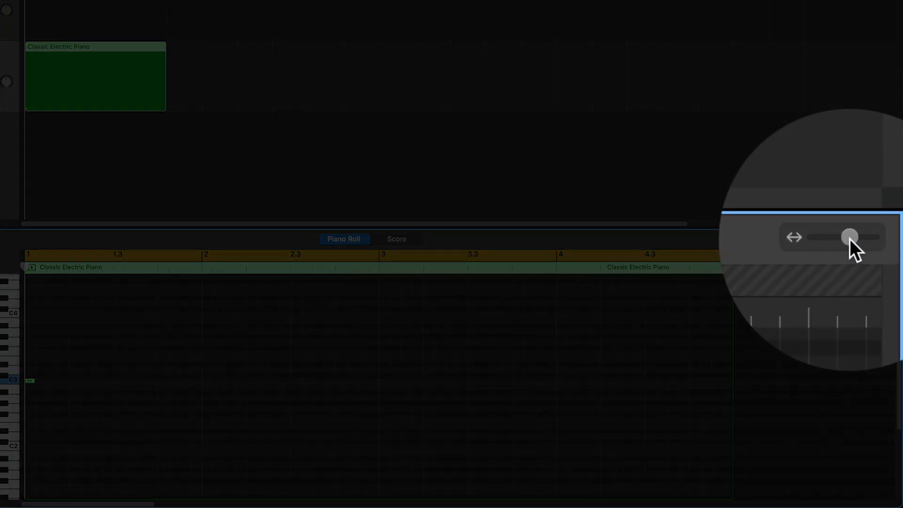
mouse_move(882, 238)
left_mouse_down()
mouse_move(840, 239)
mouse_move(883, 239)
left_mouse_up()
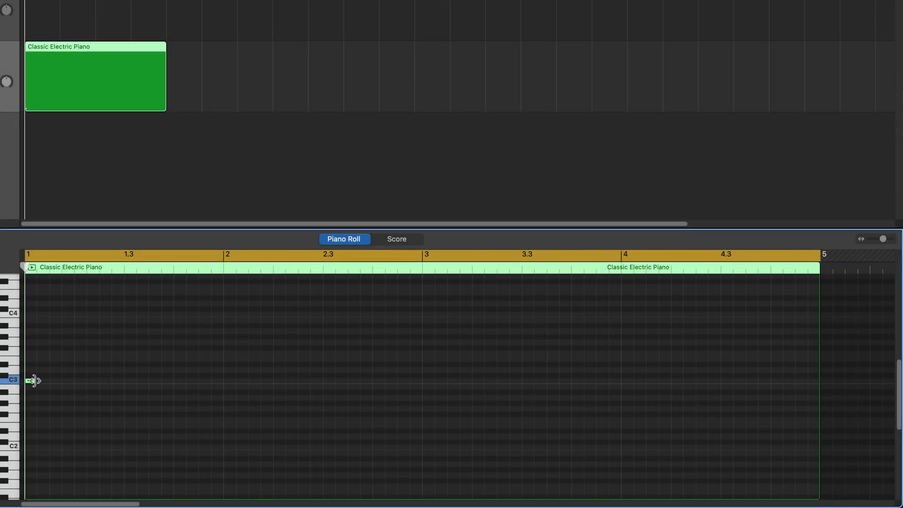
left_click_drag(33, 380, 50, 384)
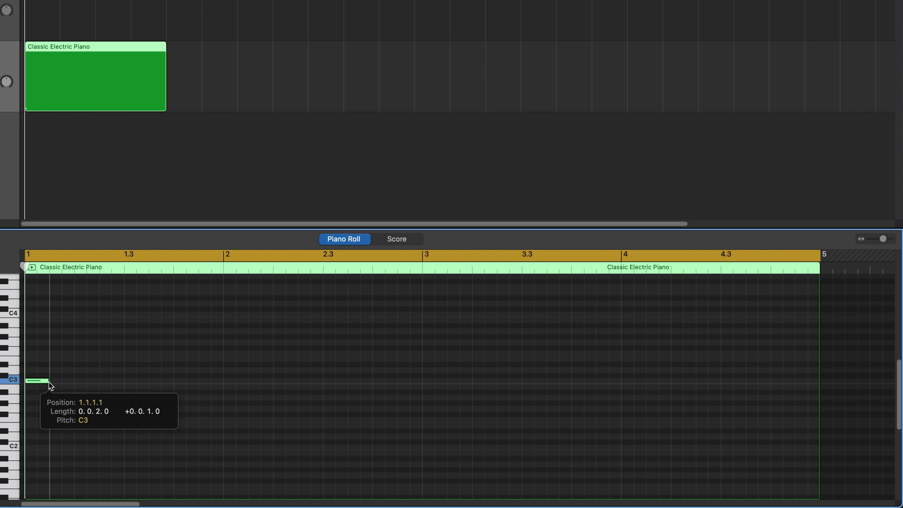
left_click_drag(51, 384, 74, 384)
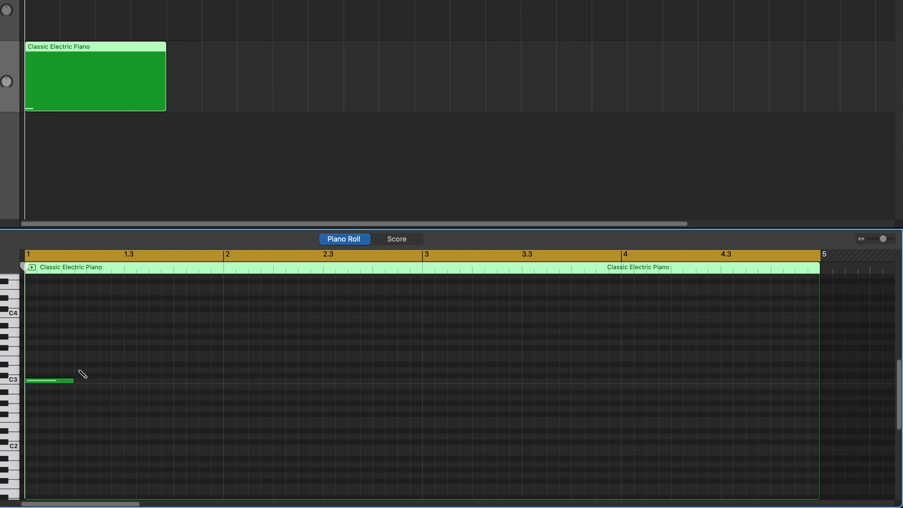
Add one-beat notes D3, E3, F3, G3, A3, B3 and C4 in sequence after the C3 note and play back the scale.
left_click(79, 369)
left_click(130, 358)
left_click(181, 353)
left_click(233, 342)
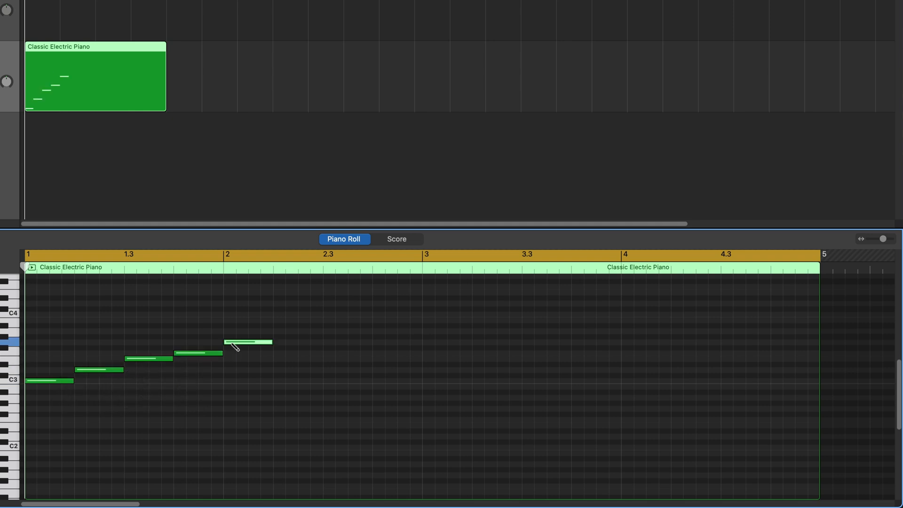
left_click(281, 331)
left_click(329, 320)
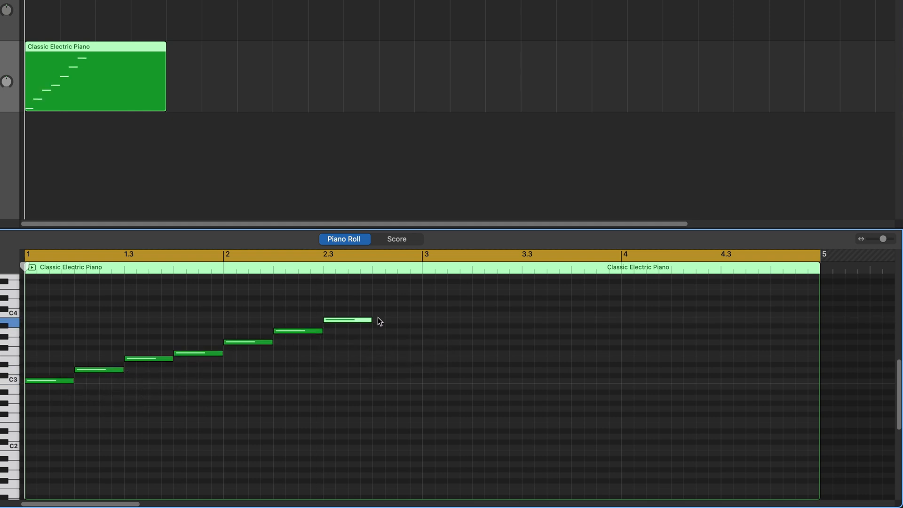
left_click(379, 314)
key("space")
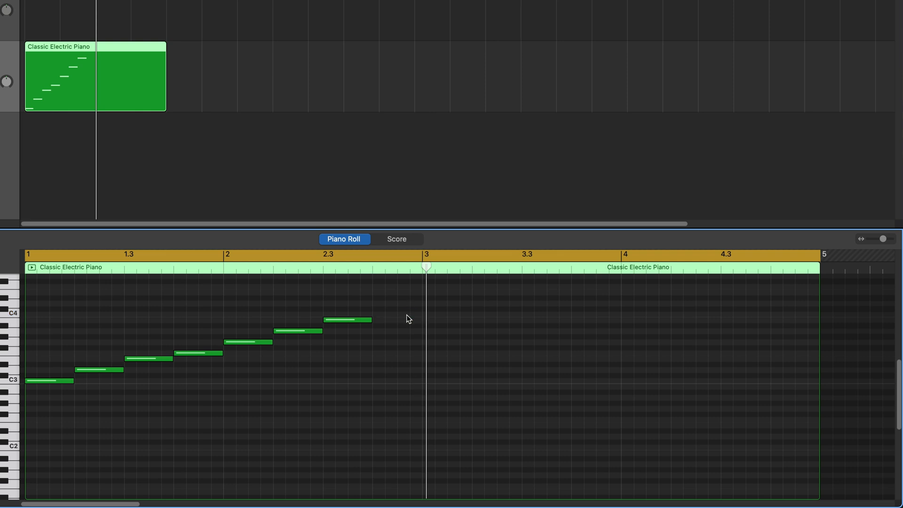
left_click(406, 315)
Select all the scale notes, adjust their length and position together, and play the region from the start.
key("super+a")
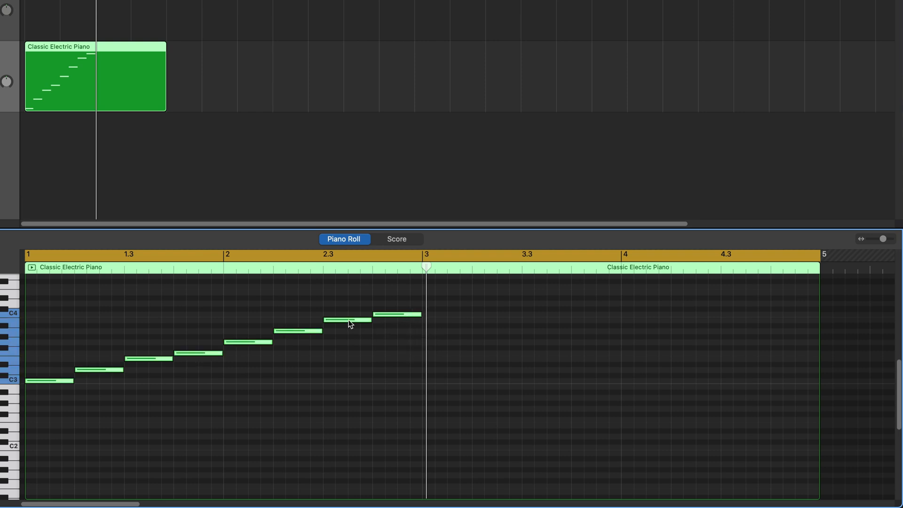
mouse_move(365, 321)
left_mouse_down()
mouse_move(530, 305)
mouse_move(393, 364)
mouse_move(390, 295)
mouse_move(482, 390)
mouse_move(393, 393)
mouse_move(425, 351)
mouse_move(350, 321)
left_mouse_up()
left_click_drag(419, 315, 796, 301)
key("Return")
key("space")
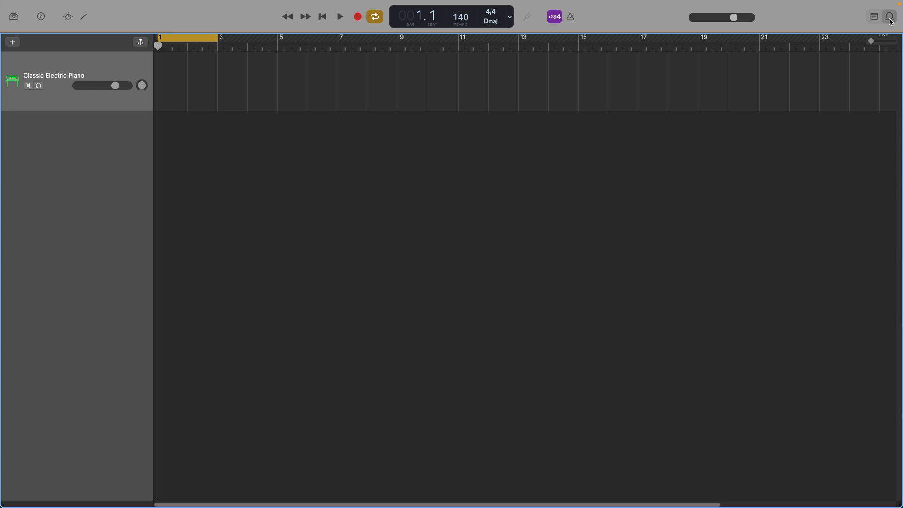
Preview the 12 String Dream 03 Apple Loop and add it at bar 1 on a new track.
left_click(889, 17)
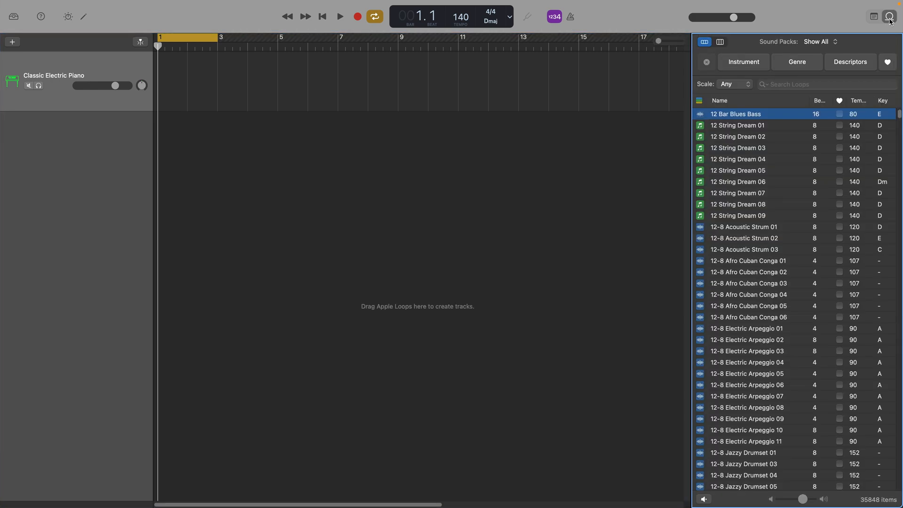
left_click(701, 149)
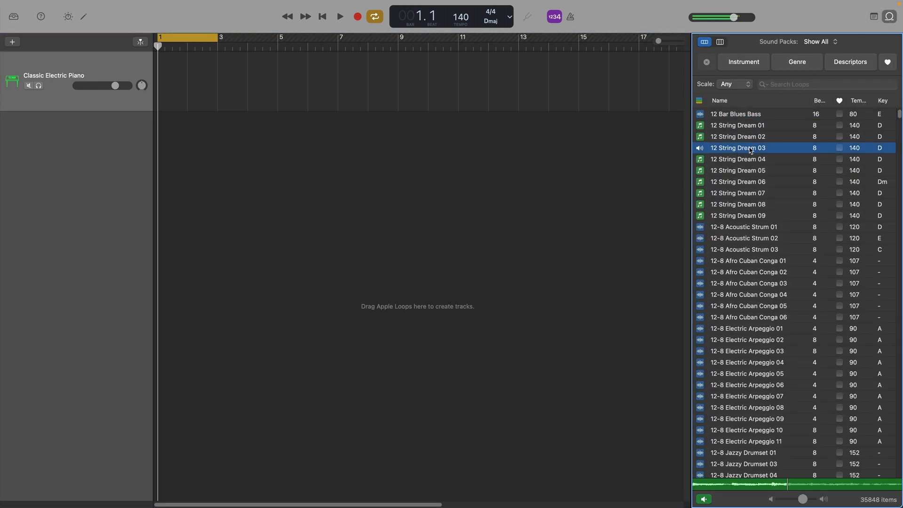
left_click_drag(753, 149, 159, 139)
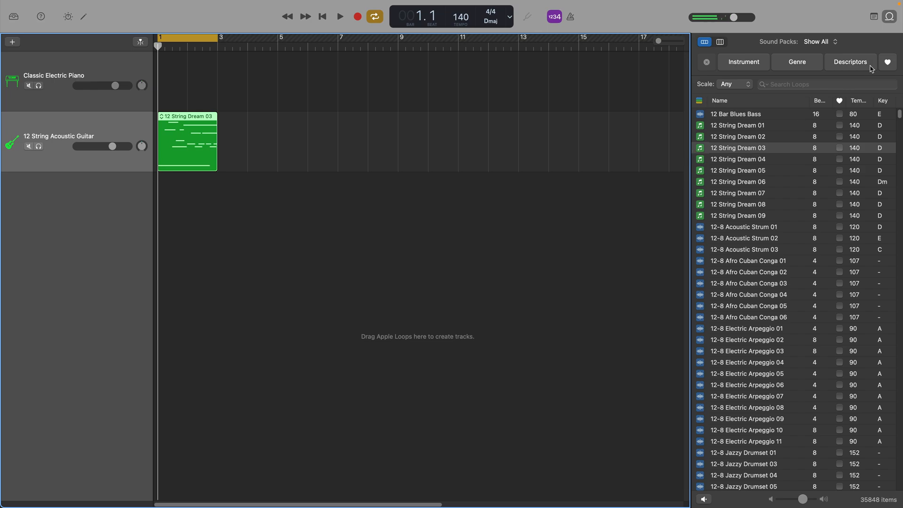
left_click(889, 18)
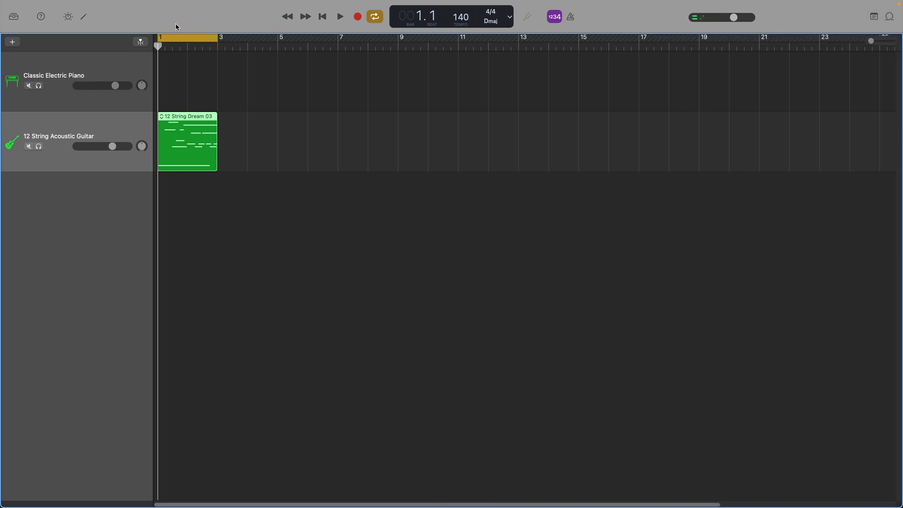
In the 12 String Dream 03 region, raise the first F#4 note to A4 and shorten the B3 note early in bar 2.
left_click(86, 20)
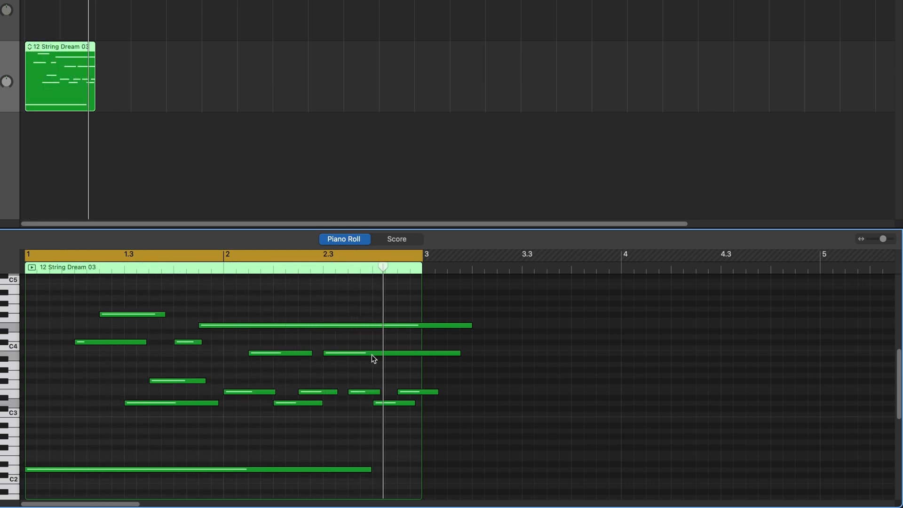
mouse_move(372, 354)
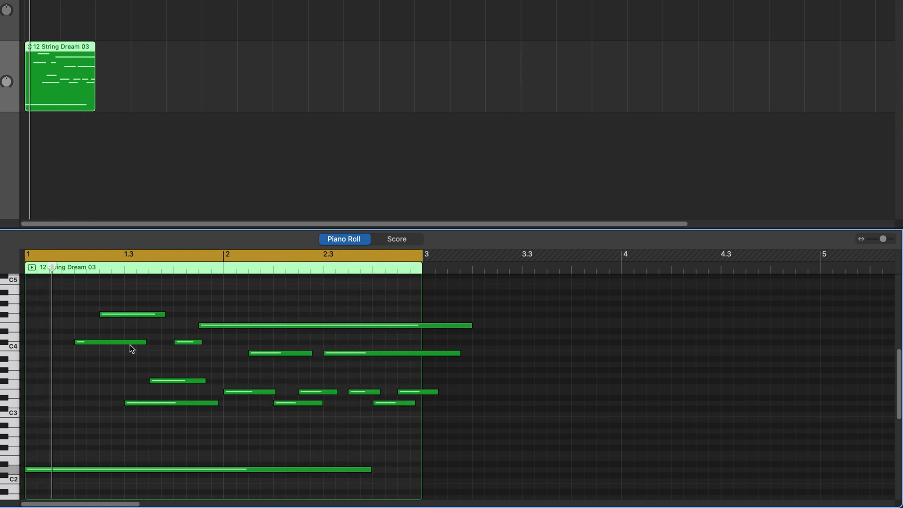
mouse_move(120, 312)
left_mouse_down()
mouse_move(123, 297)
mouse_move(145, 301)
mouse_move(122, 301)
left_mouse_up()
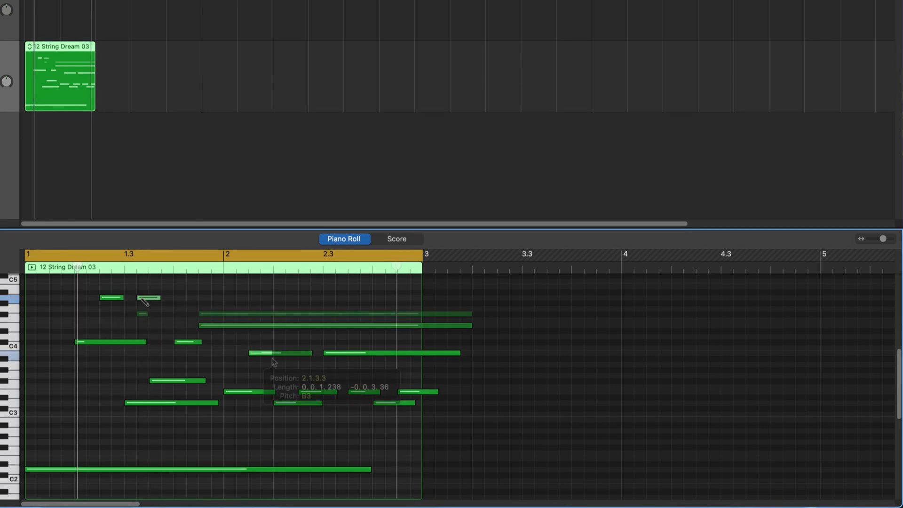
left_click_drag(268, 359, 258, 359)
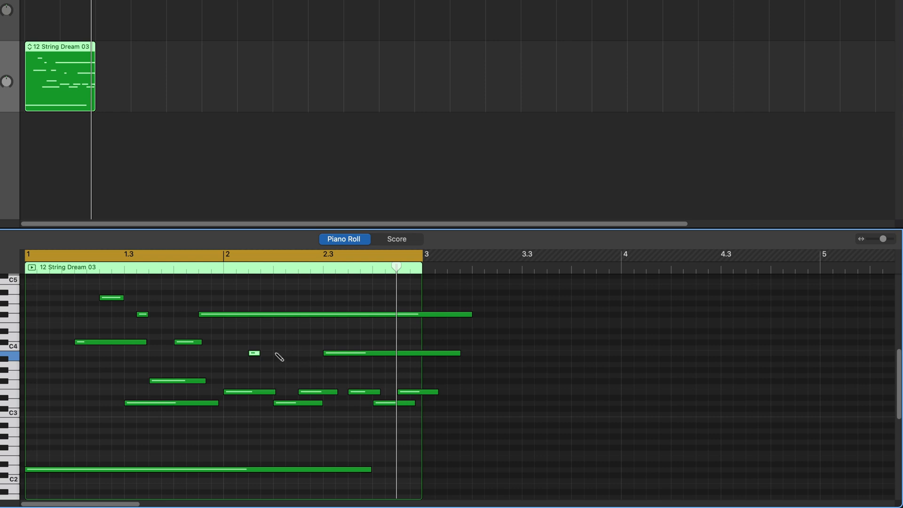
key("space")
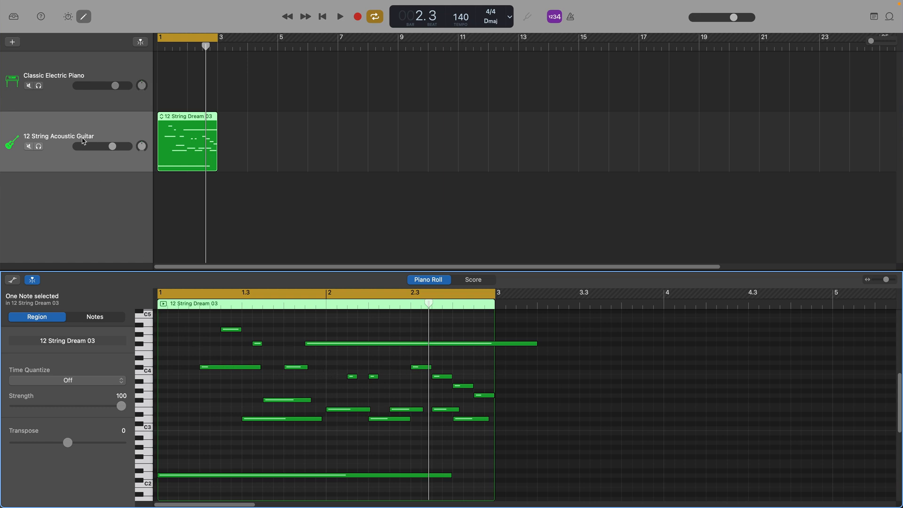
Audition Hammered Piano, Oak Piano Dream Synth, Old-Time Recording Keys and Worn Tape Piano on the loop's track, and settle on the Vintage Mellotron Flute patch.
left_click(13, 18)
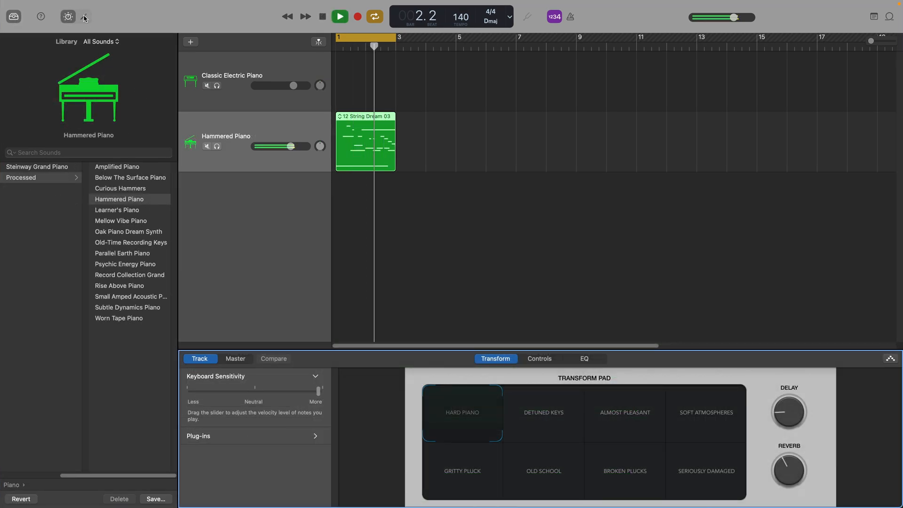
left_click(84, 17)
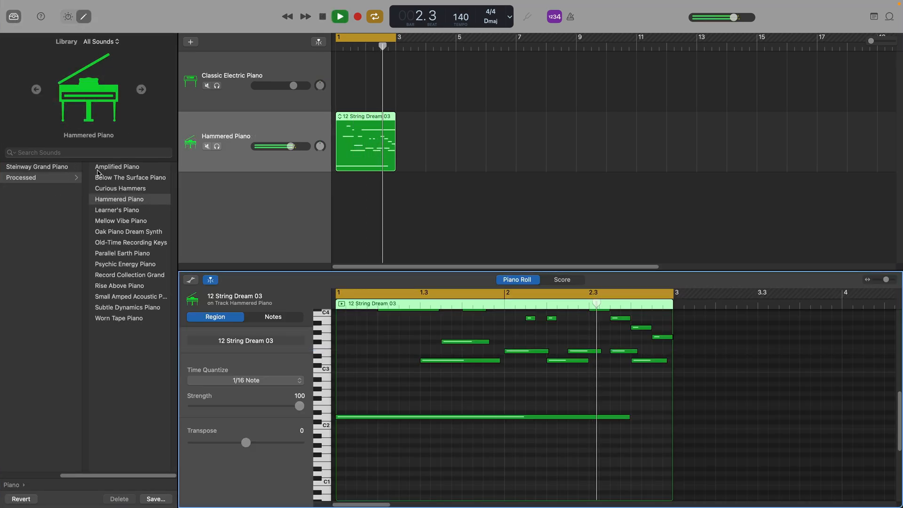
left_click(129, 232)
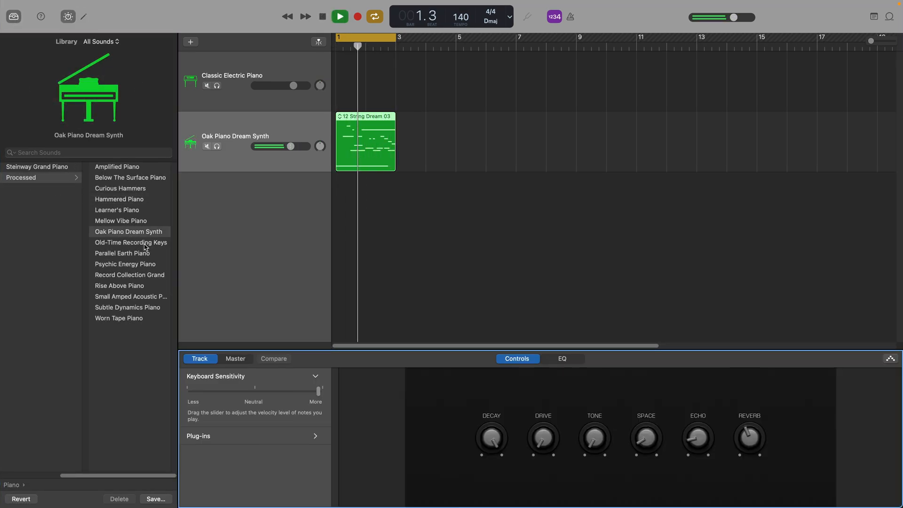
left_click(84, 17)
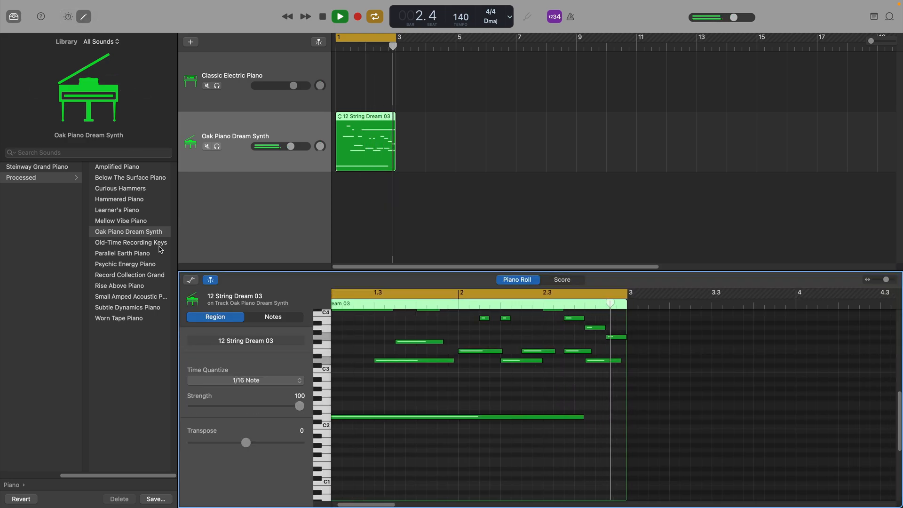
left_click(140, 244)
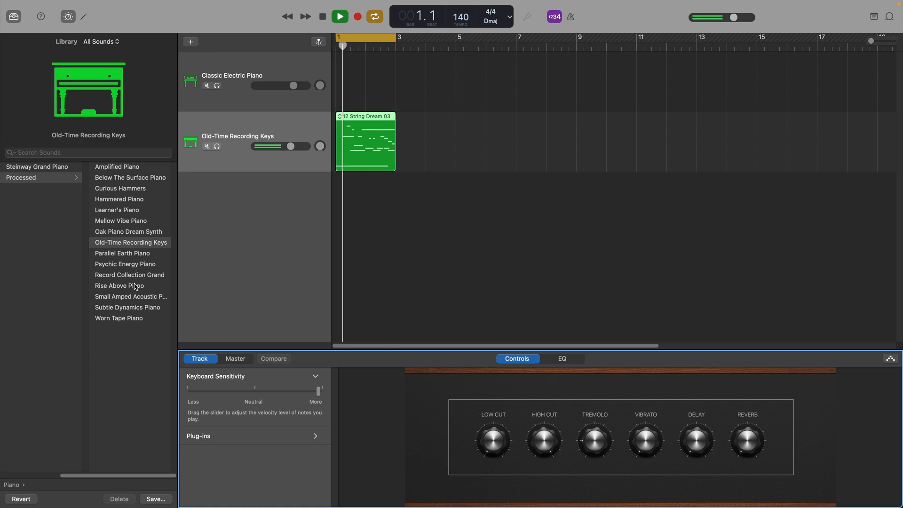
left_click(140, 318)
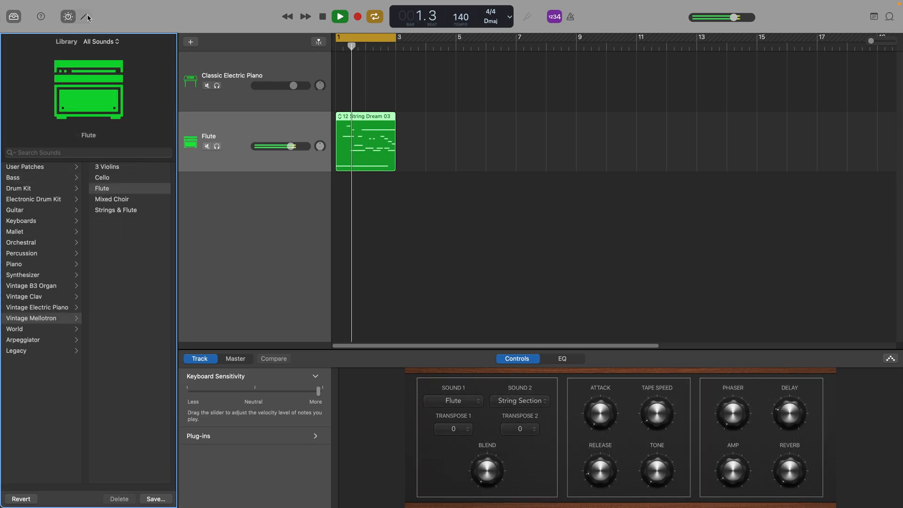
left_click(86, 16)
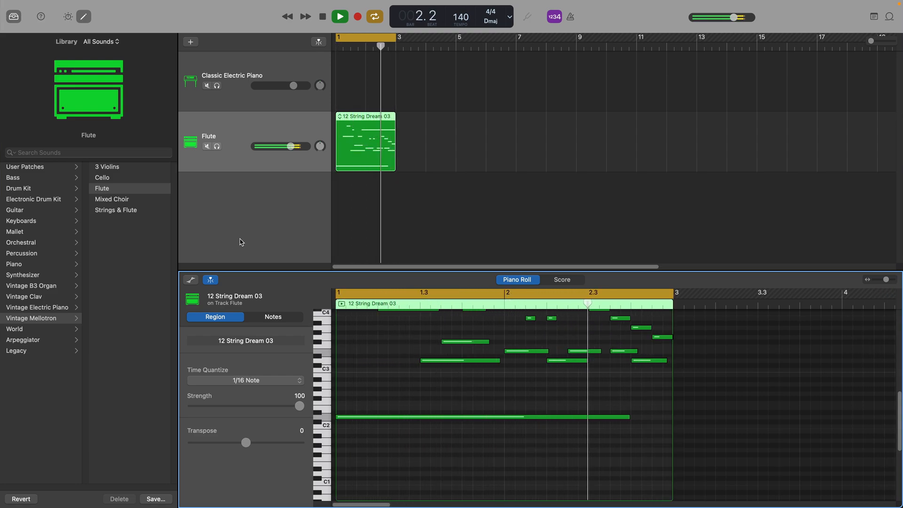
Open the Flute track's Smart Controls and expand its plug-in settings to reach Master Echo and Master Reverb.
left_click(66, 17)
left_click(316, 437)
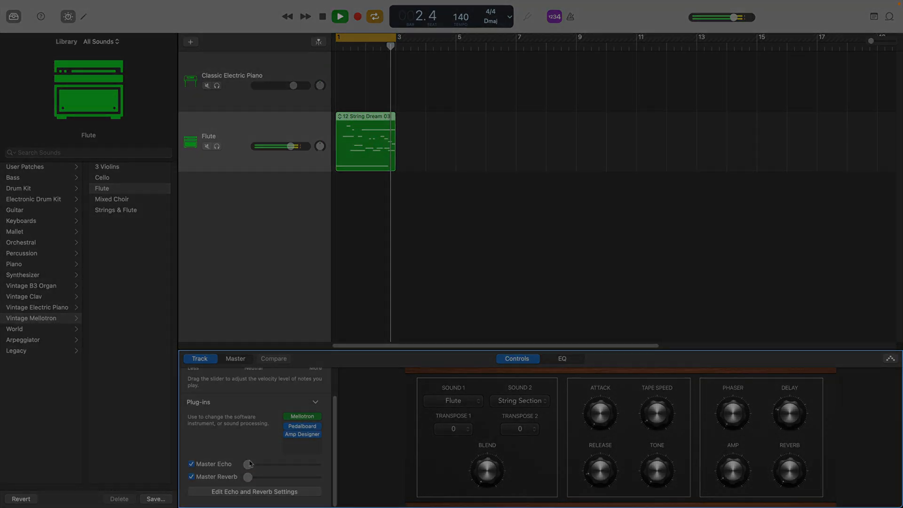